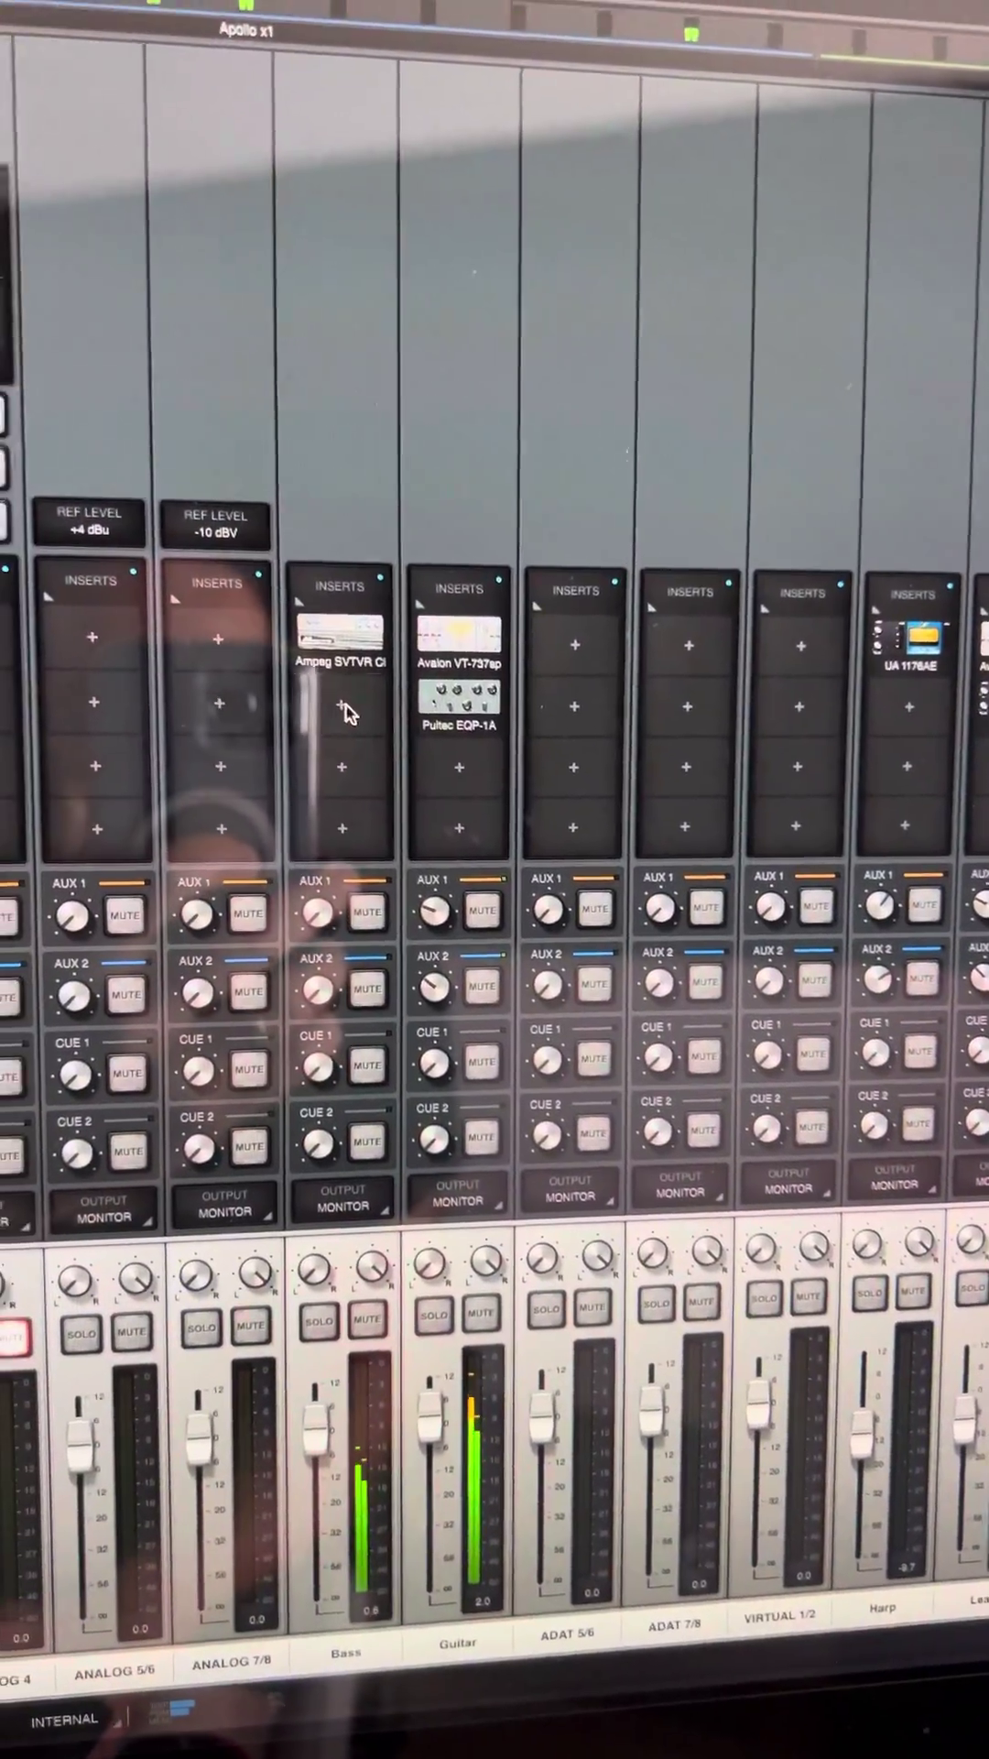
# Load the Teletronix LA-2A Gray compressor onto the Bass channel's Insert 2
pyautogui.click(305, 687)
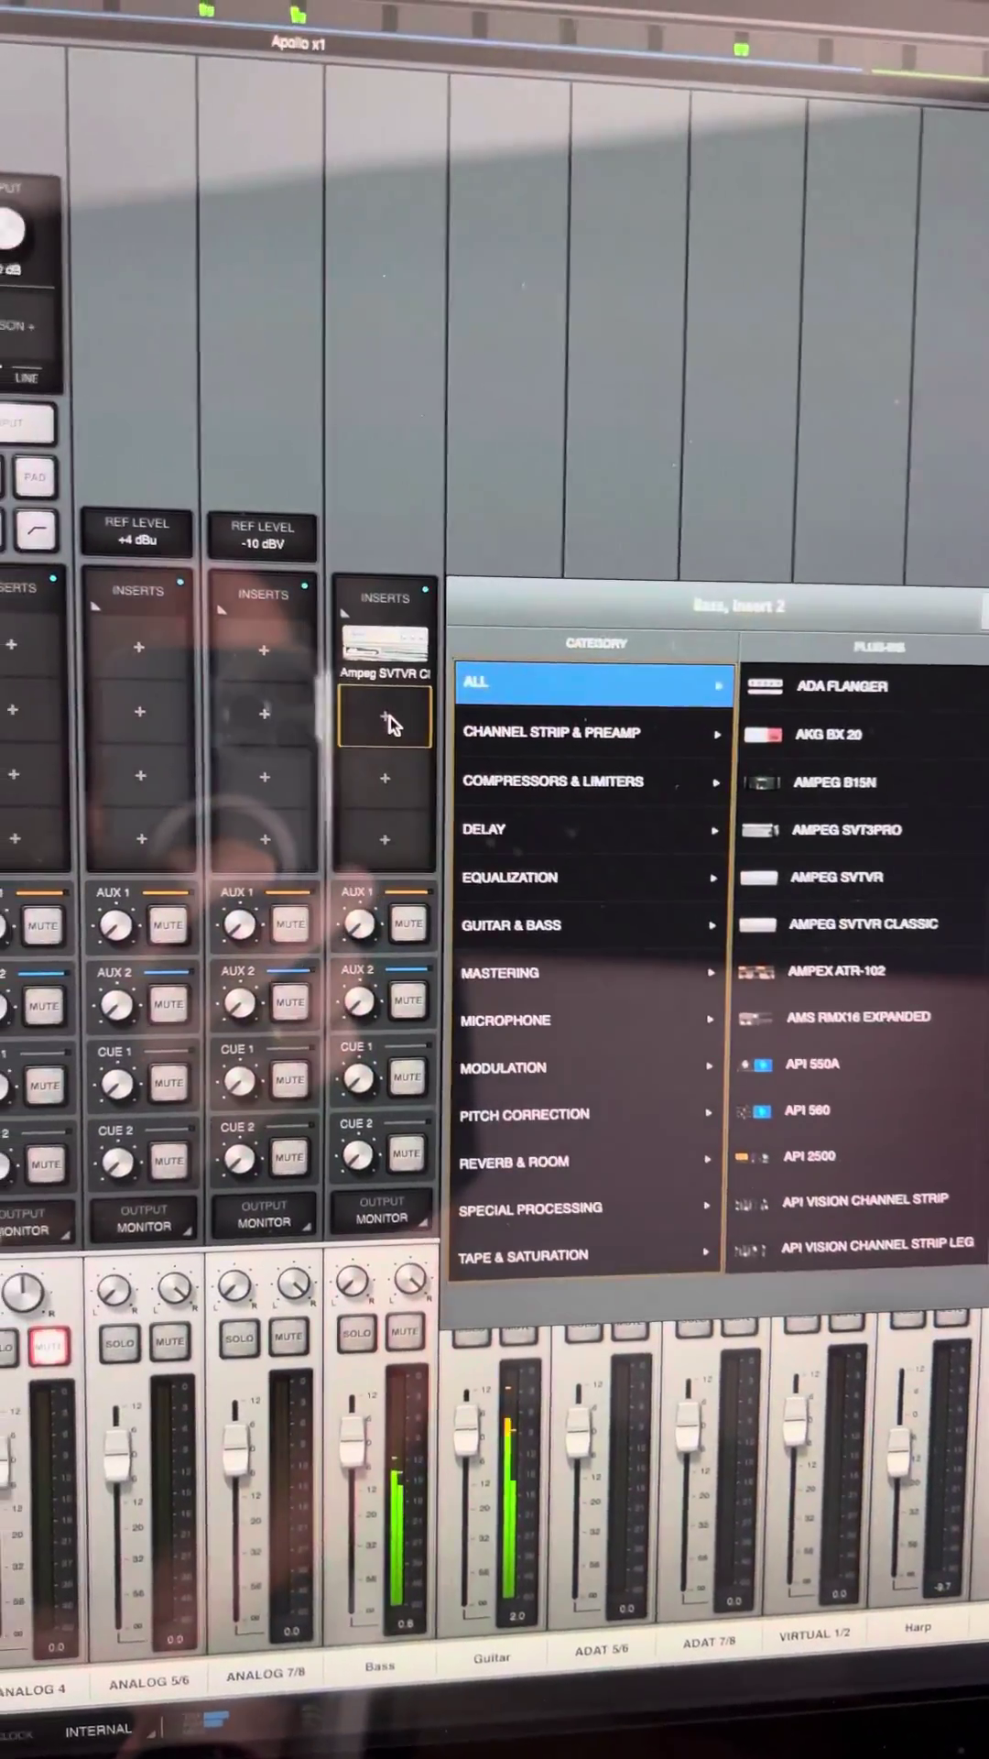
pyautogui.scroll(-5, 824, 894)
pyautogui.scroll(-5, 825, 894)
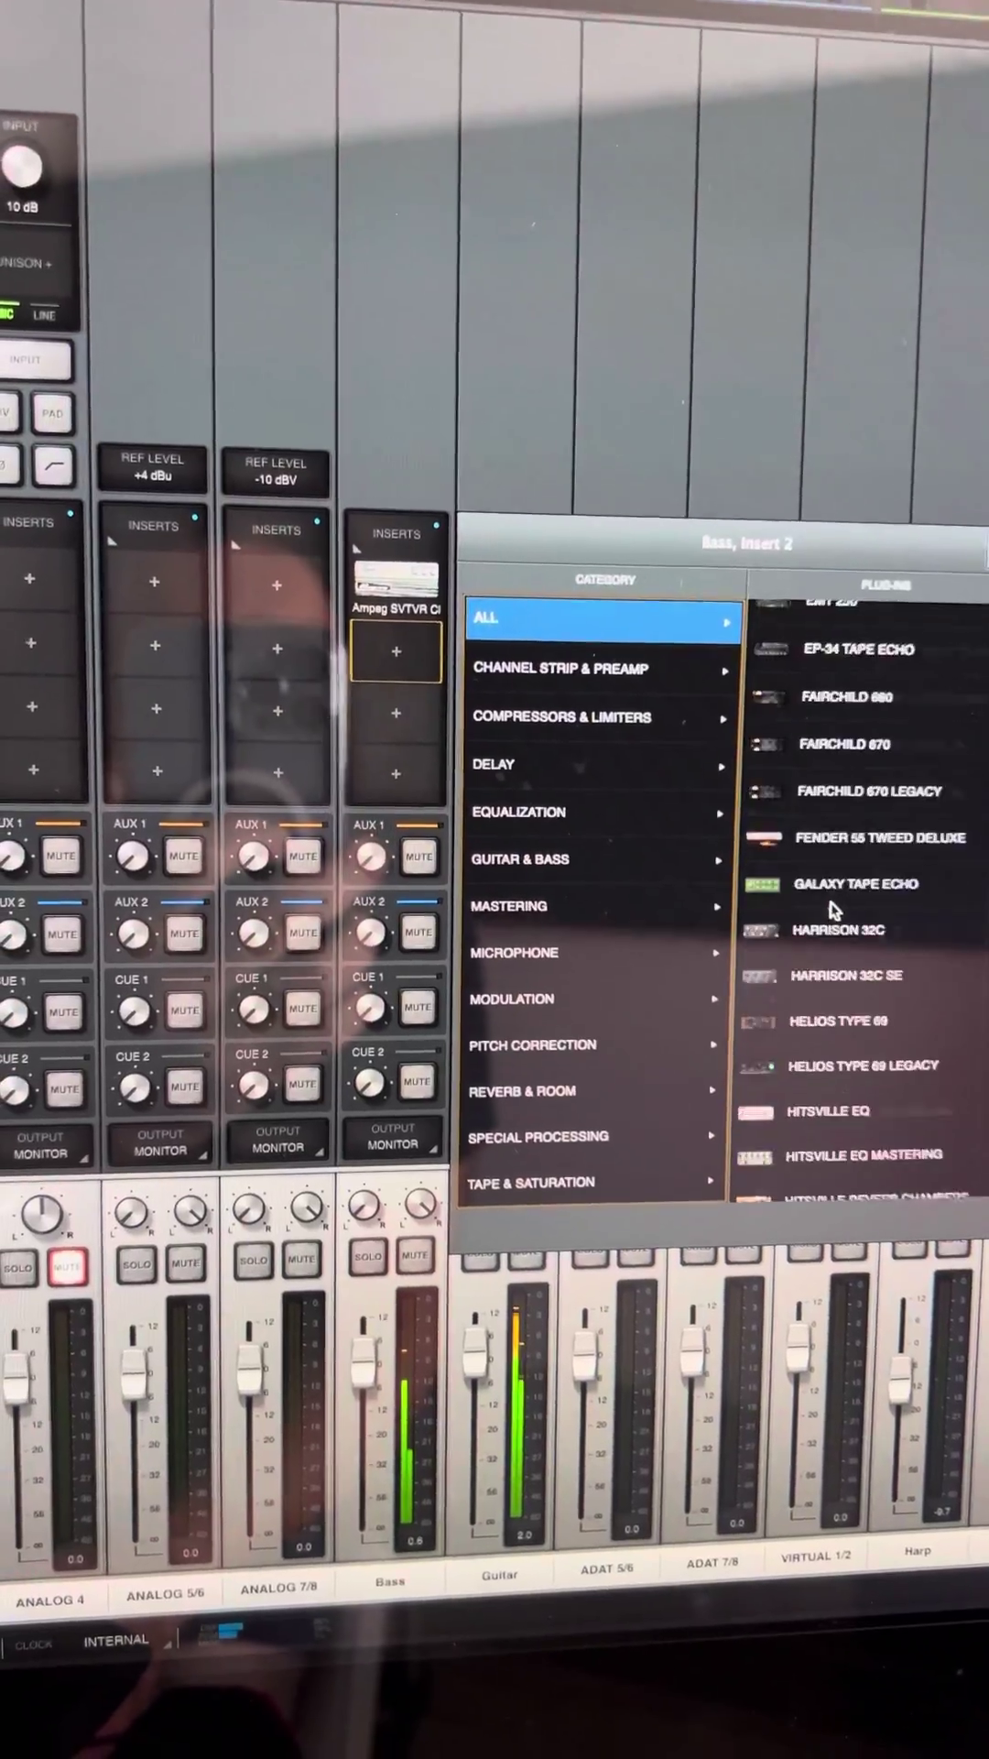
pyautogui.scroll(-5, 825, 894)
pyautogui.scroll(-5, 825, 893)
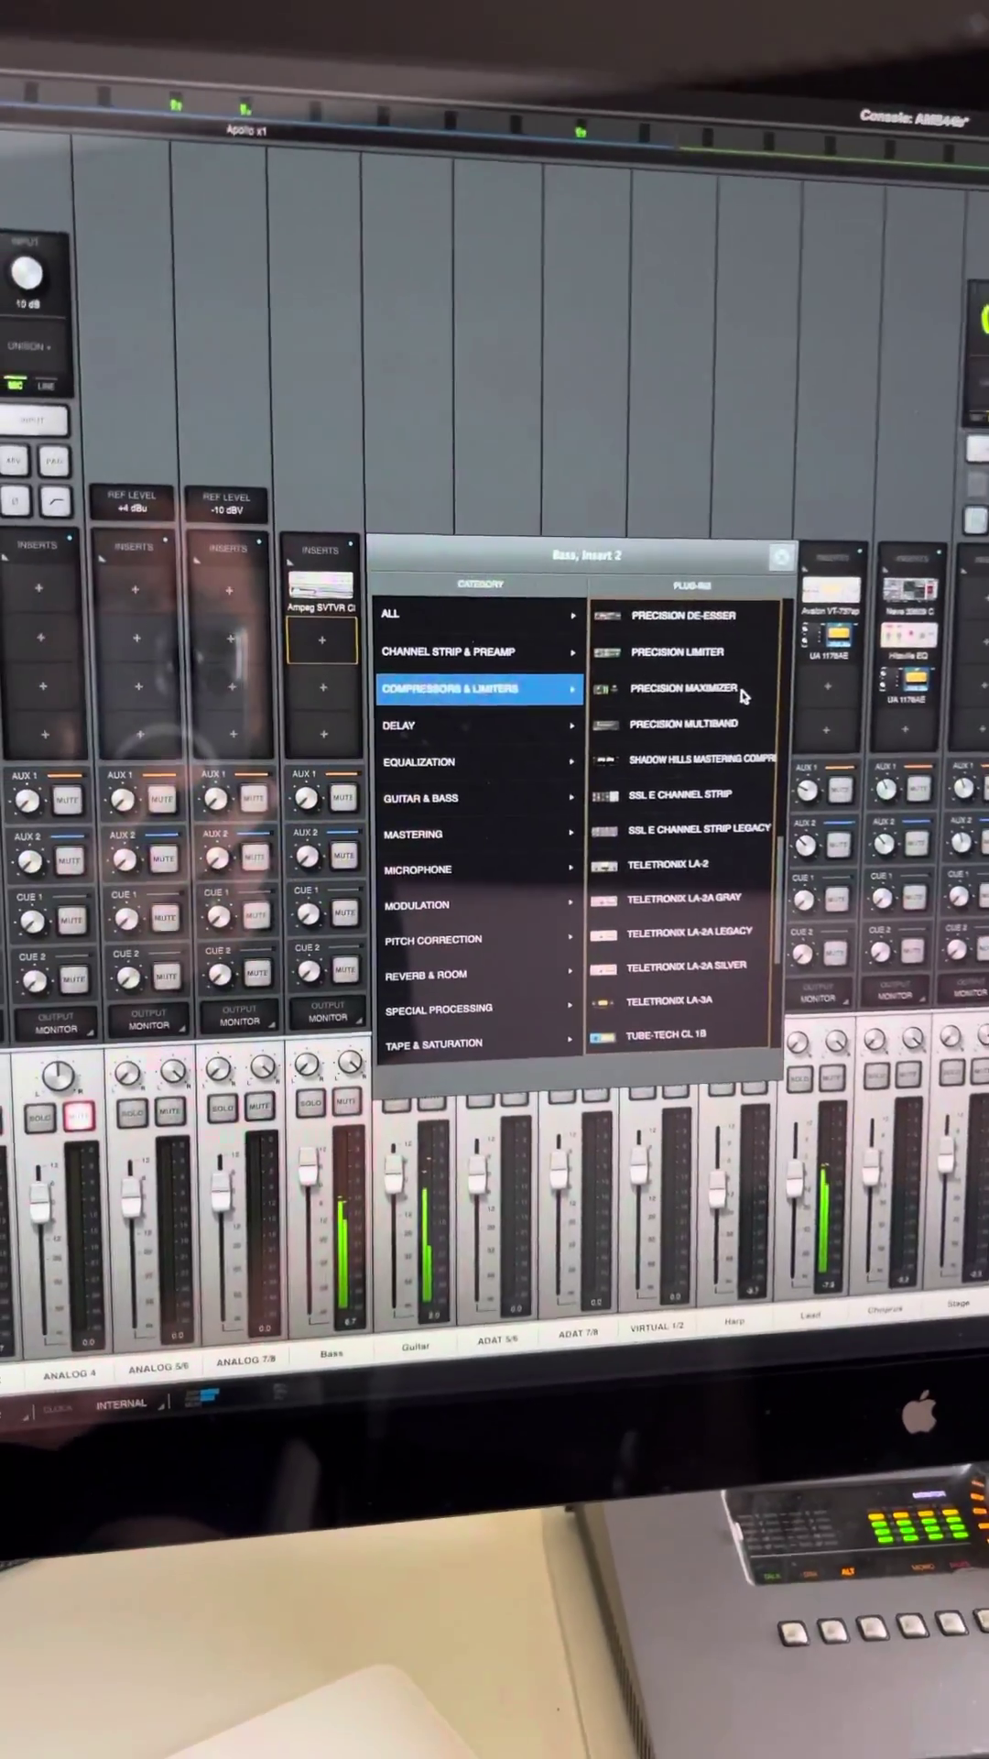
pyautogui.click(684, 898)
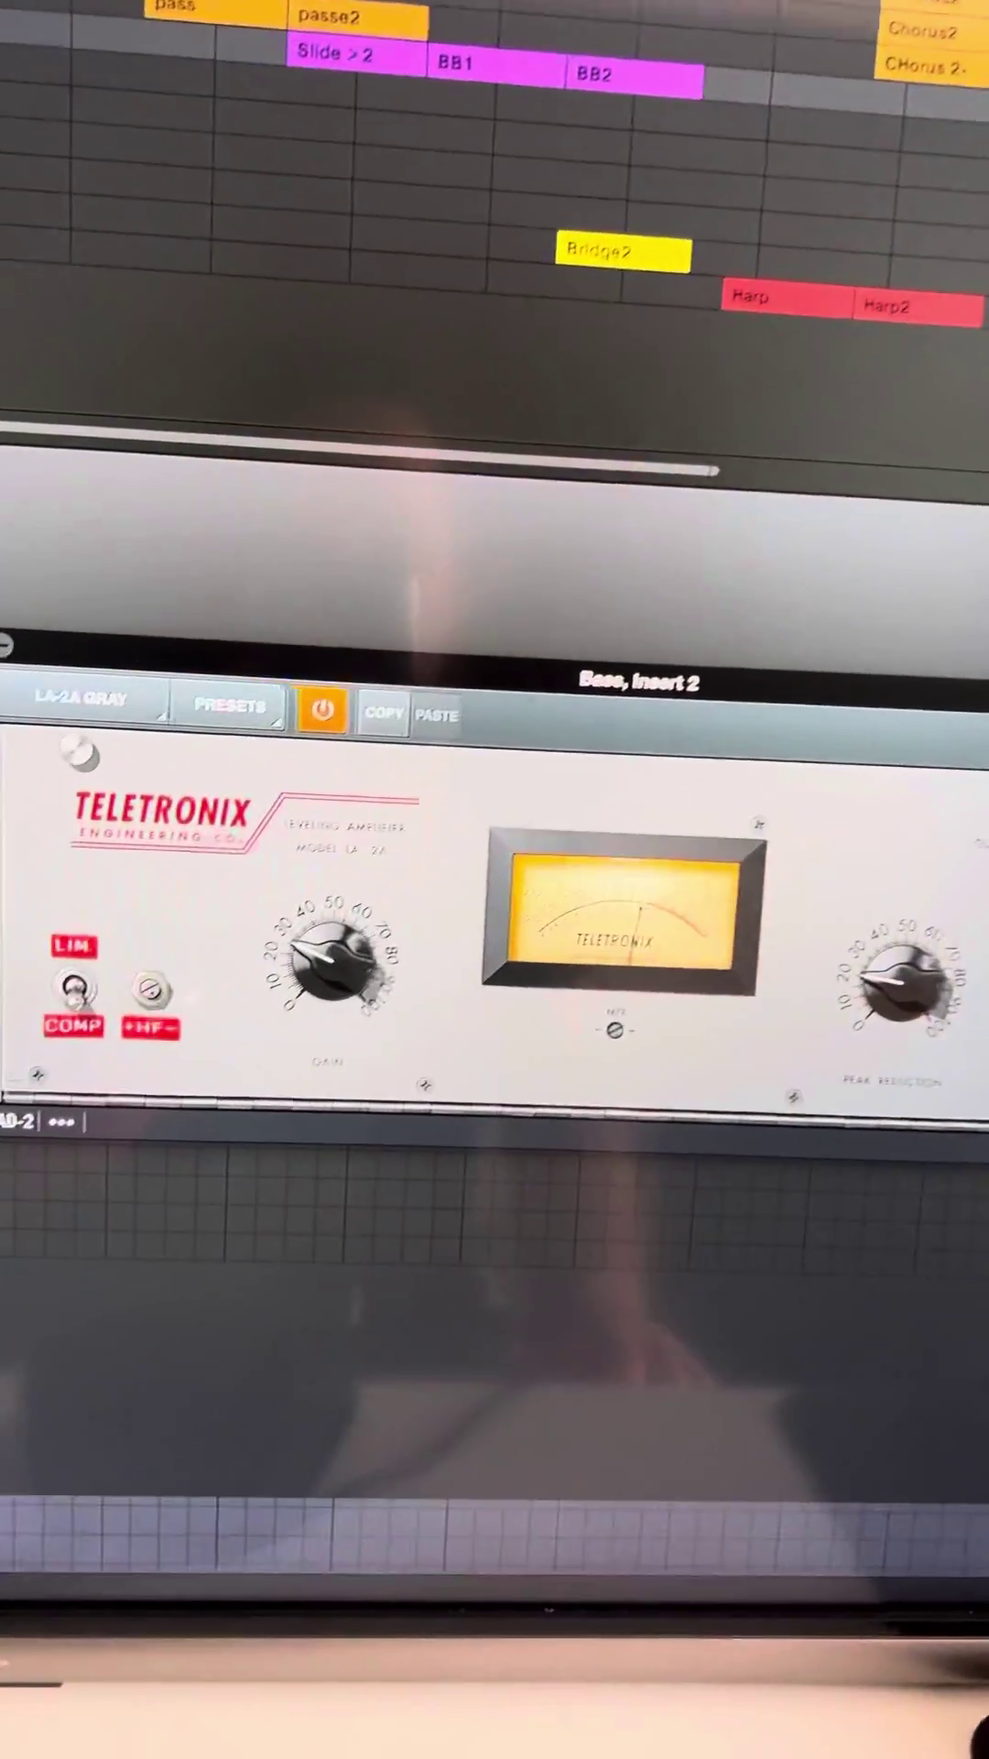